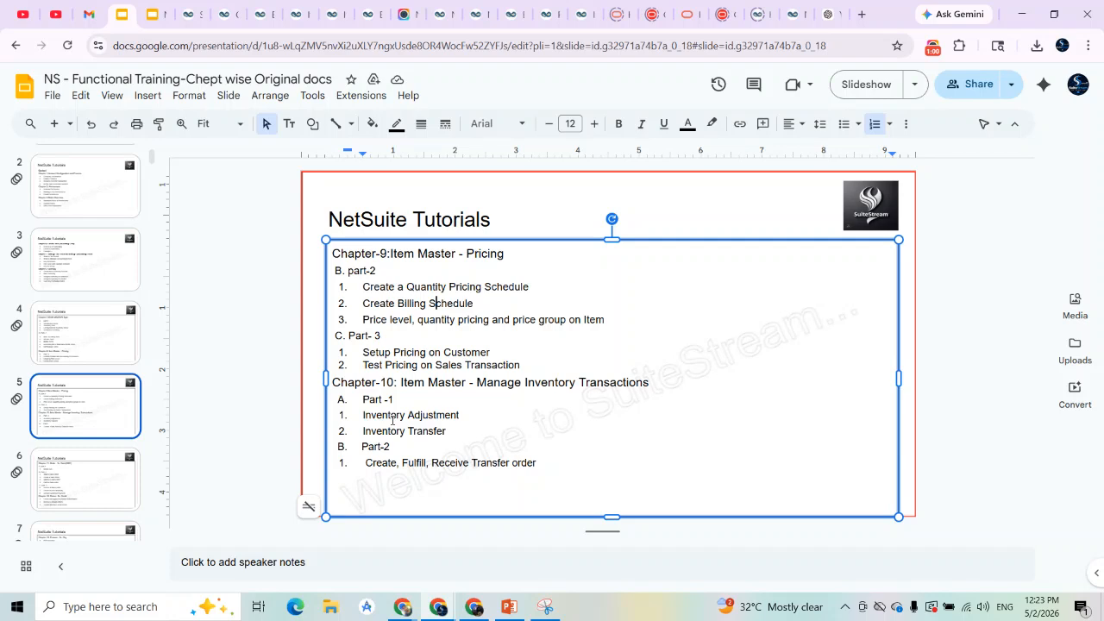
Review the Create Billing Schedule topic and the payment breakdown slide, and switch to the open sales order in NetSuite
{"action": "double_click", "coordinate": [411, 303]}
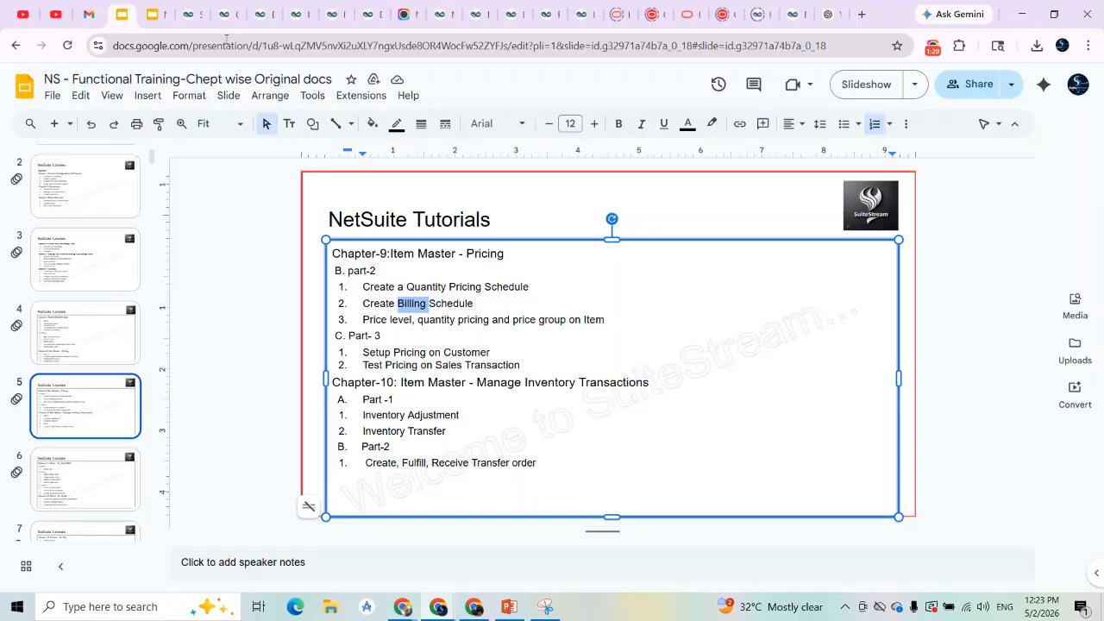
{"action": "left_click", "coordinate": [157, 19]}
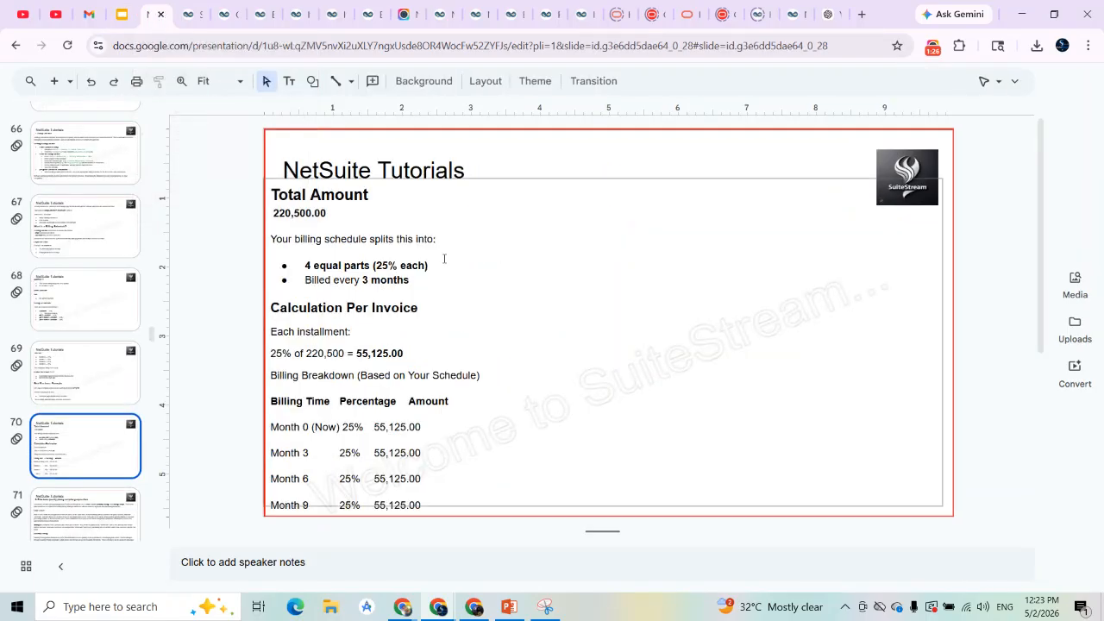
{"action": "left_click", "coordinate": [192, 16]}
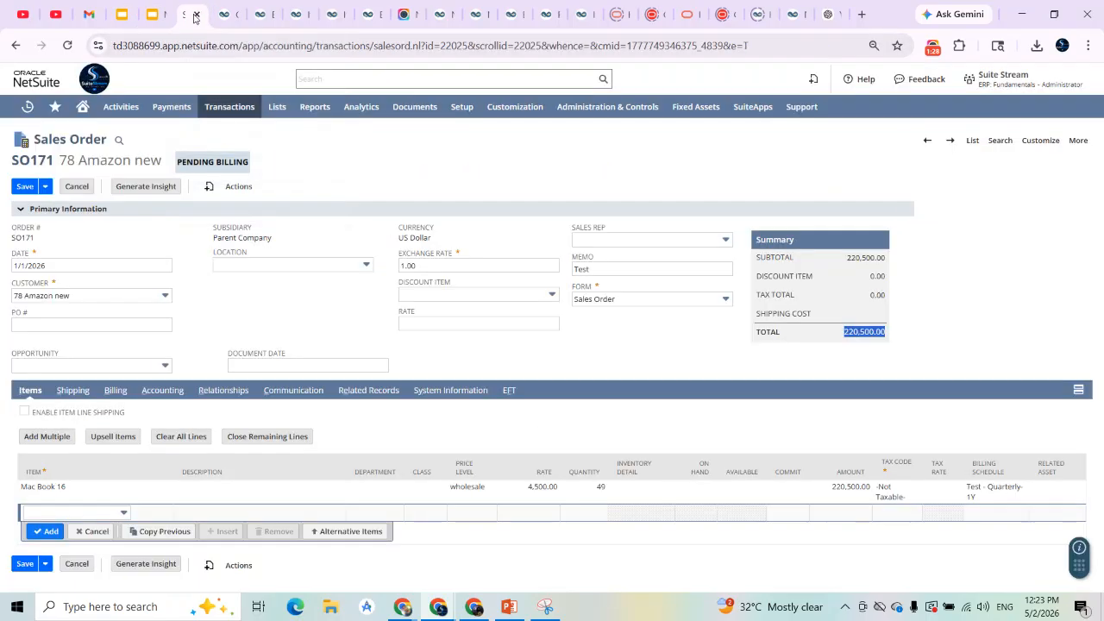
Open the Test - Quarterly-1Y billing schedule record and examine its name, recurrence settings and instalment lines
{"action": "left_click", "coordinate": [374, 14]}
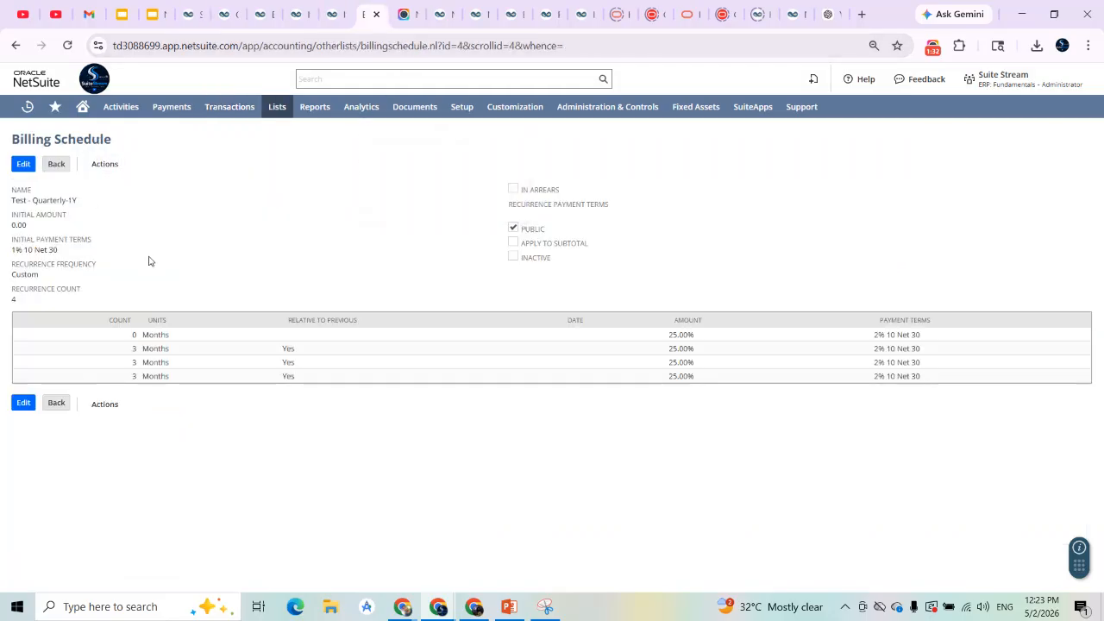
{"action": "double_click", "coordinate": [46, 200]}
{"action": "left_click", "coordinate": [75, 201]}
{"action": "double_click", "coordinate": [74, 200]}
{"action": "left_click", "coordinate": [82, 202]}
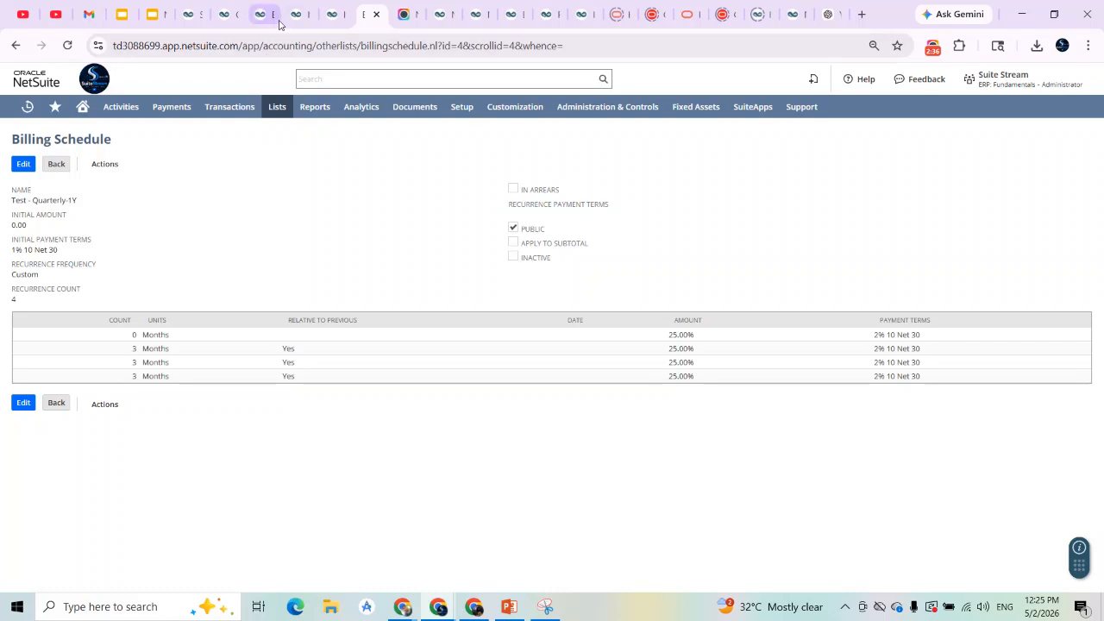
Check the items list, return to the Amazon sales order and leave its edit mode without saving
{"action": "left_click", "coordinate": [341, 14]}
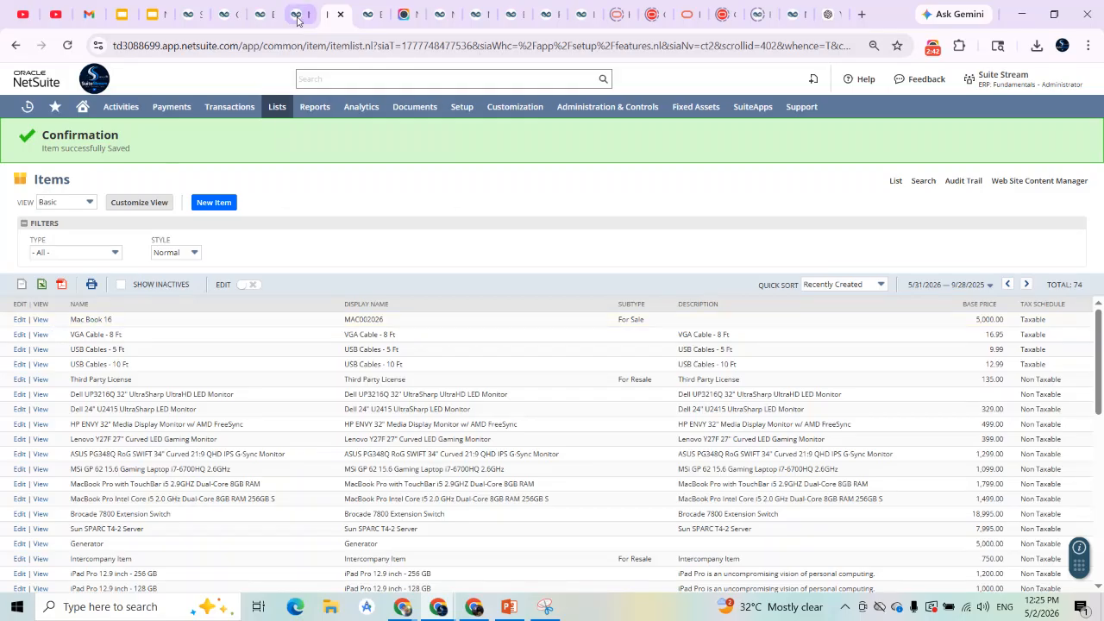
{"action": "mouse_move", "coordinate": [297, 19]}
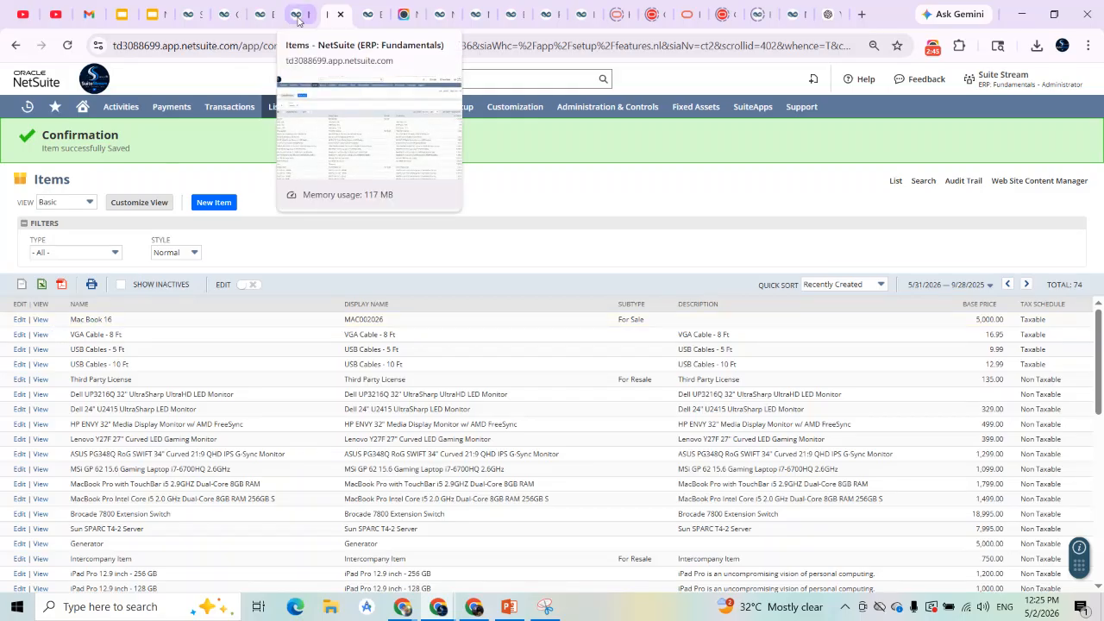
{"action": "left_click", "coordinate": [197, 16]}
{"action": "left_click", "coordinate": [68, 188]}
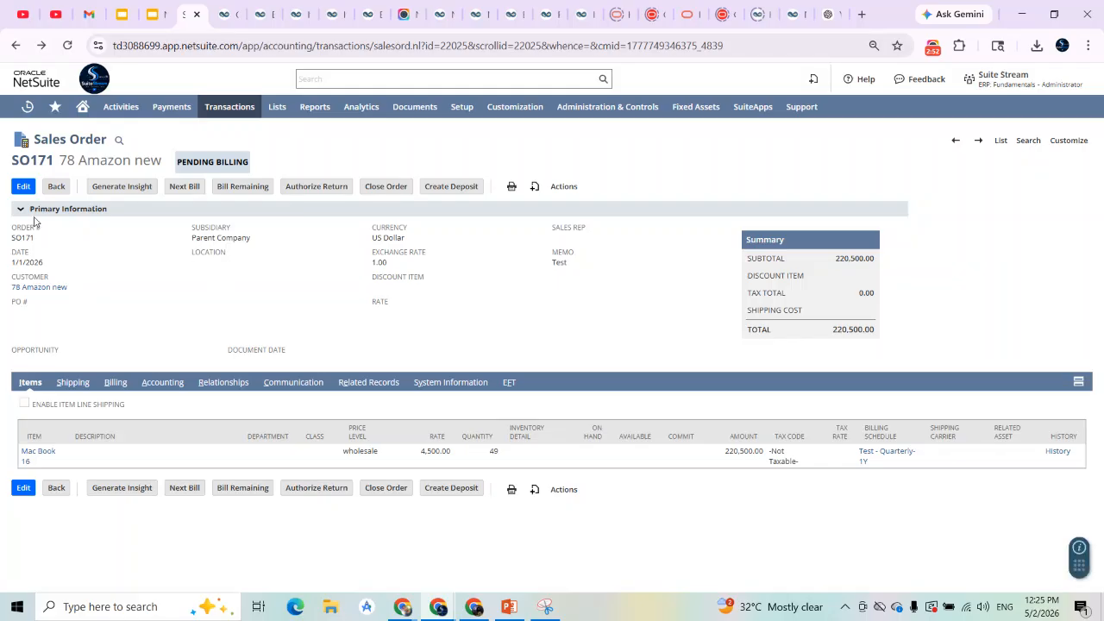
Edit the sales order, keep Test - Quarterly-1Y as the Mac Book 16 line's billing schedule, confirm the line change and save
{"action": "left_click", "coordinate": [22, 188]}
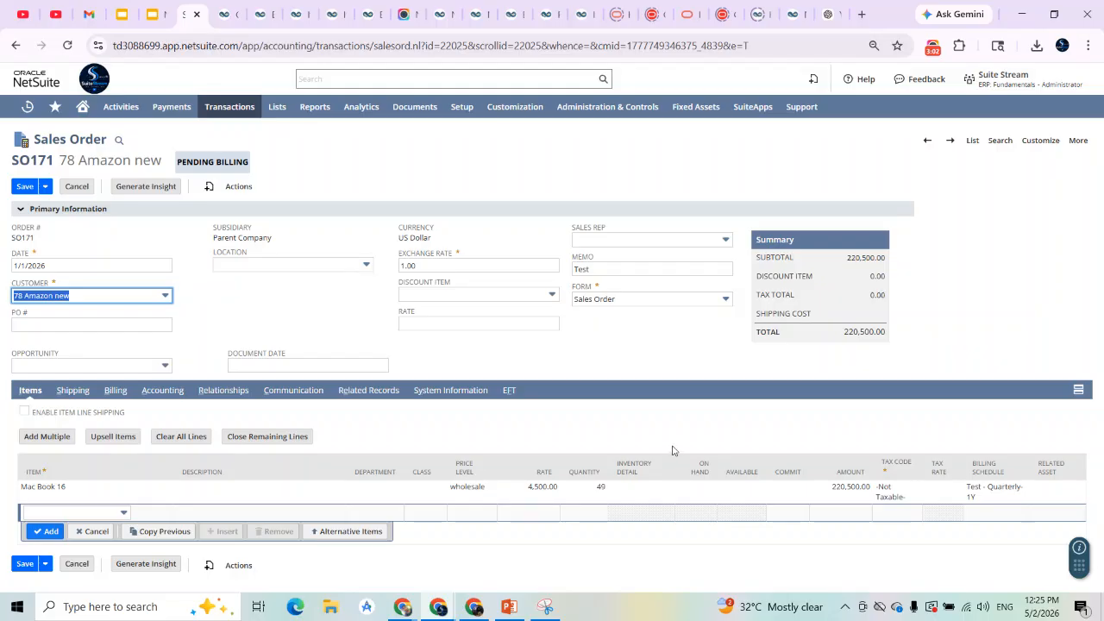
{"action": "left_click", "coordinate": [972, 493]}
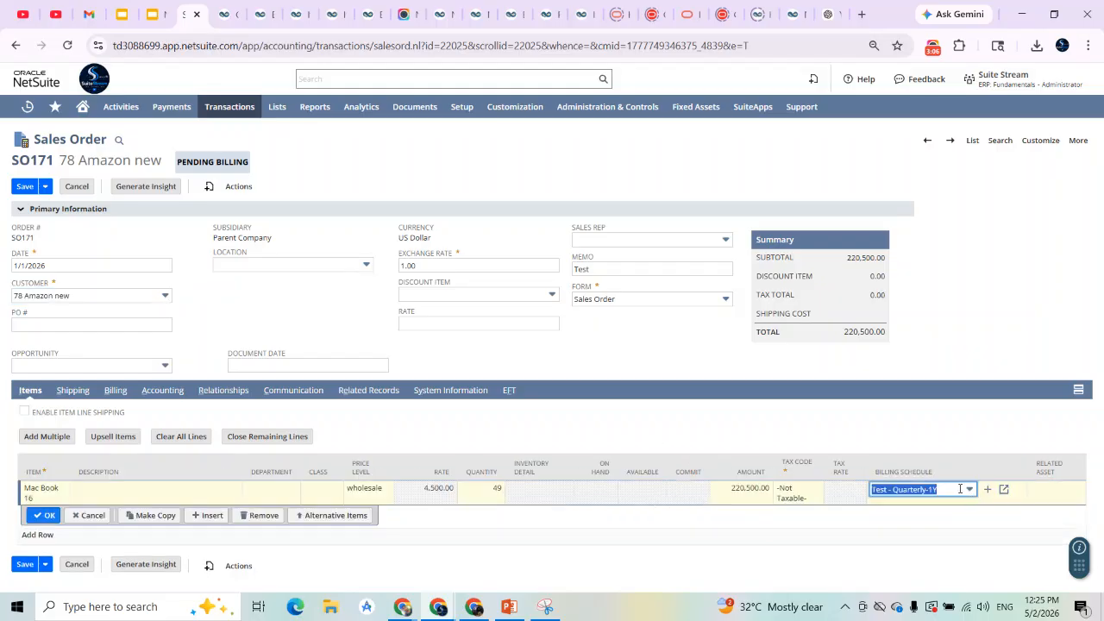
{"action": "left_click", "coordinate": [970, 489]}
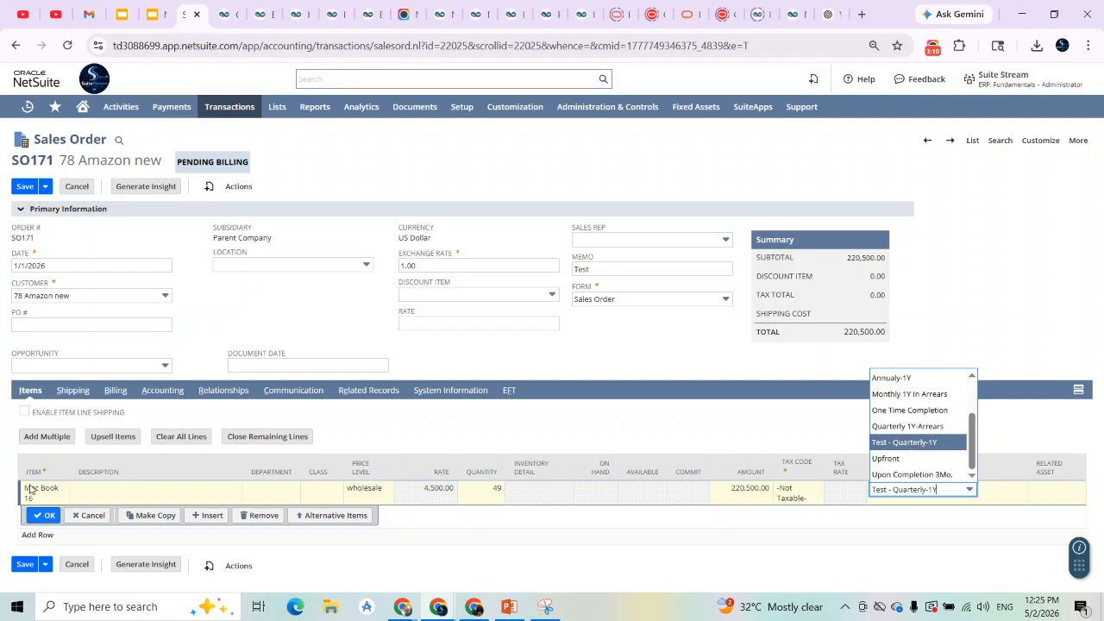
{"action": "left_click", "coordinate": [39, 516]}
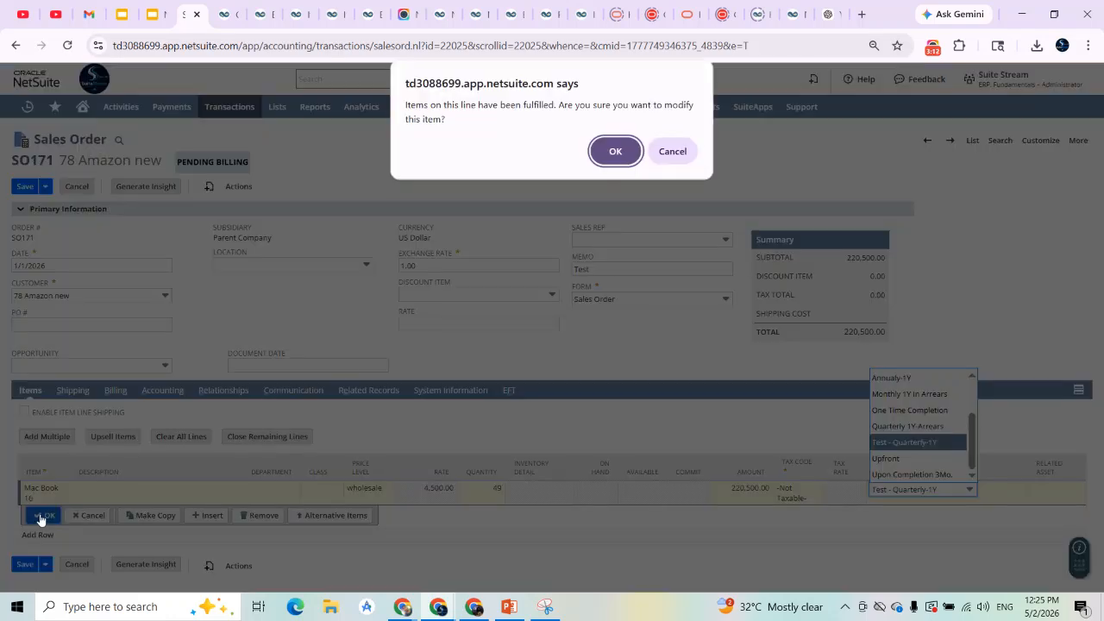
{"action": "left_click", "coordinate": [616, 152]}
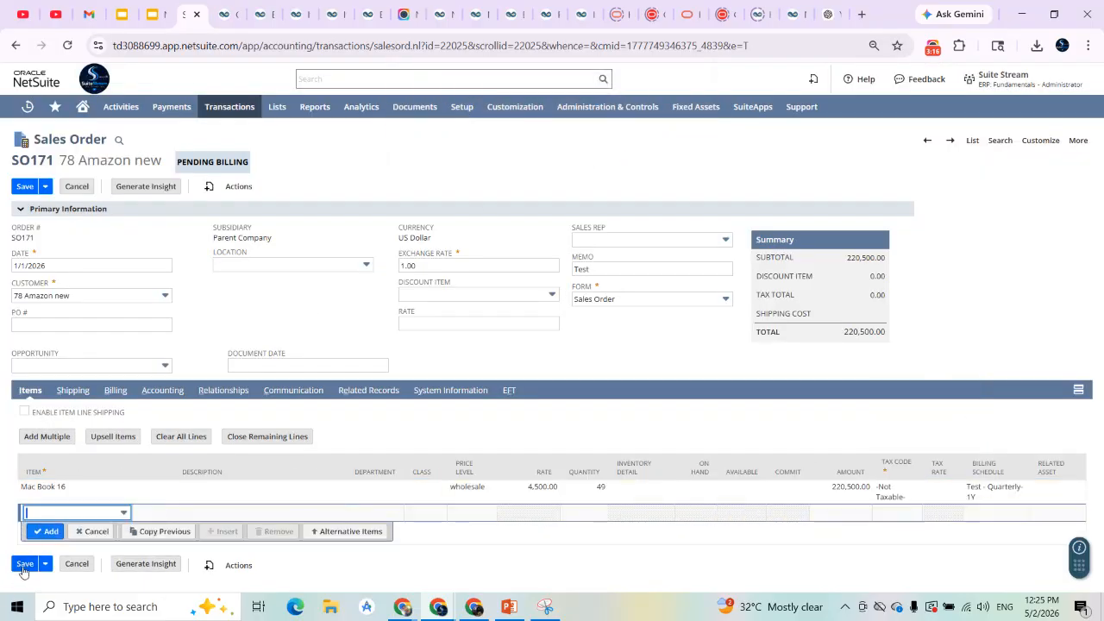
{"action": "left_click", "coordinate": [25, 565]}
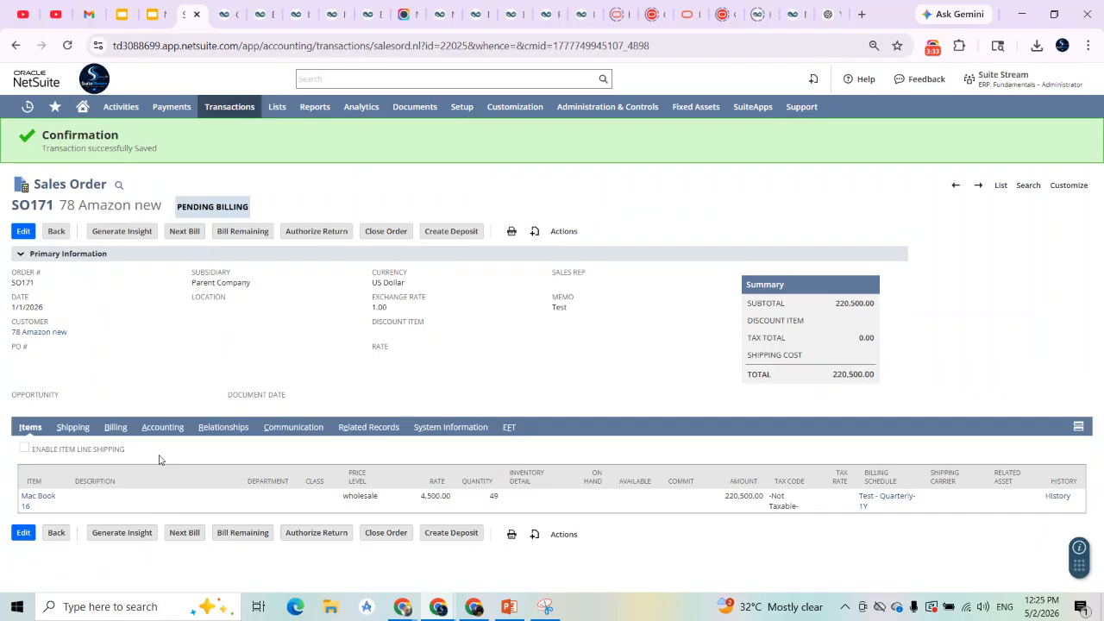
Consult the billing breakdown slide and save the sales order's next bill as an invoice with the memo "Test -first quarter billed"
{"action": "left_click", "coordinate": [159, 23]}
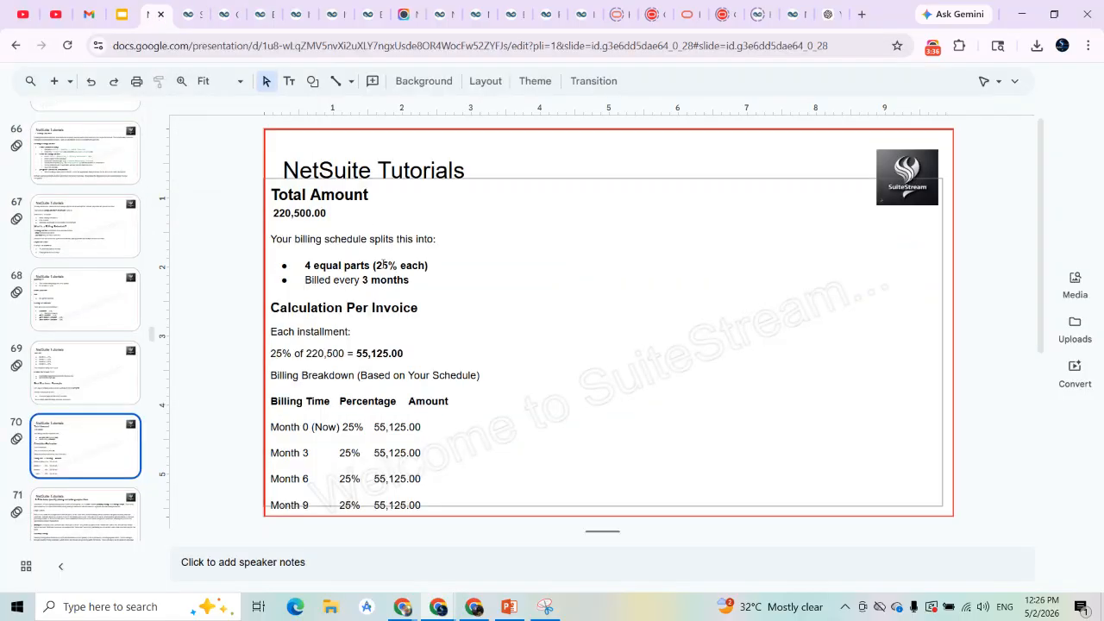
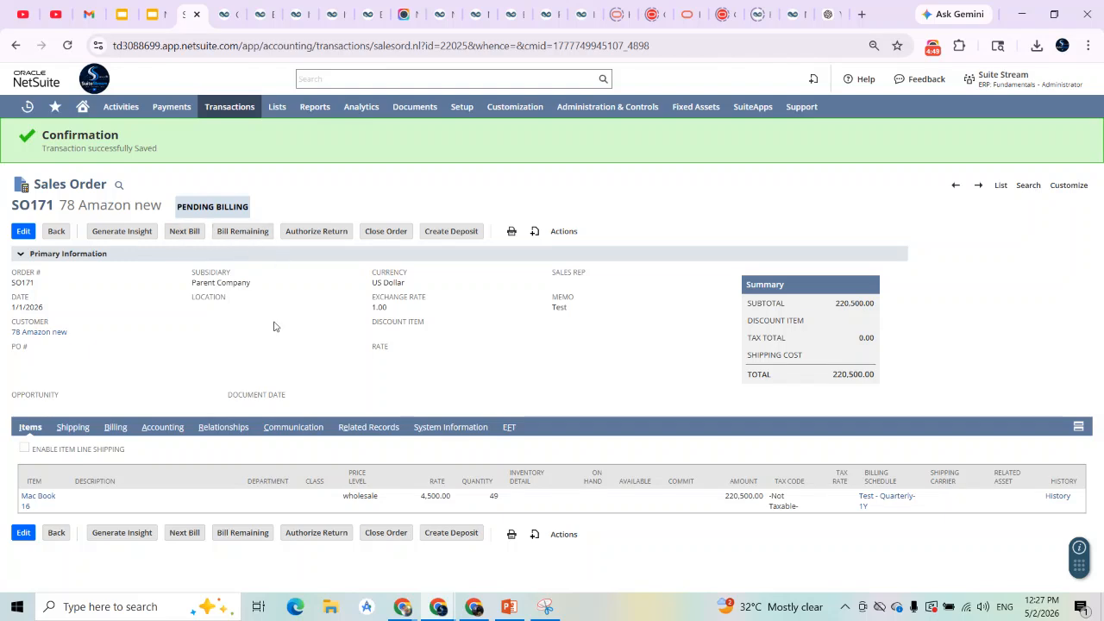
{"action": "left_click", "coordinate": [177, 238]}
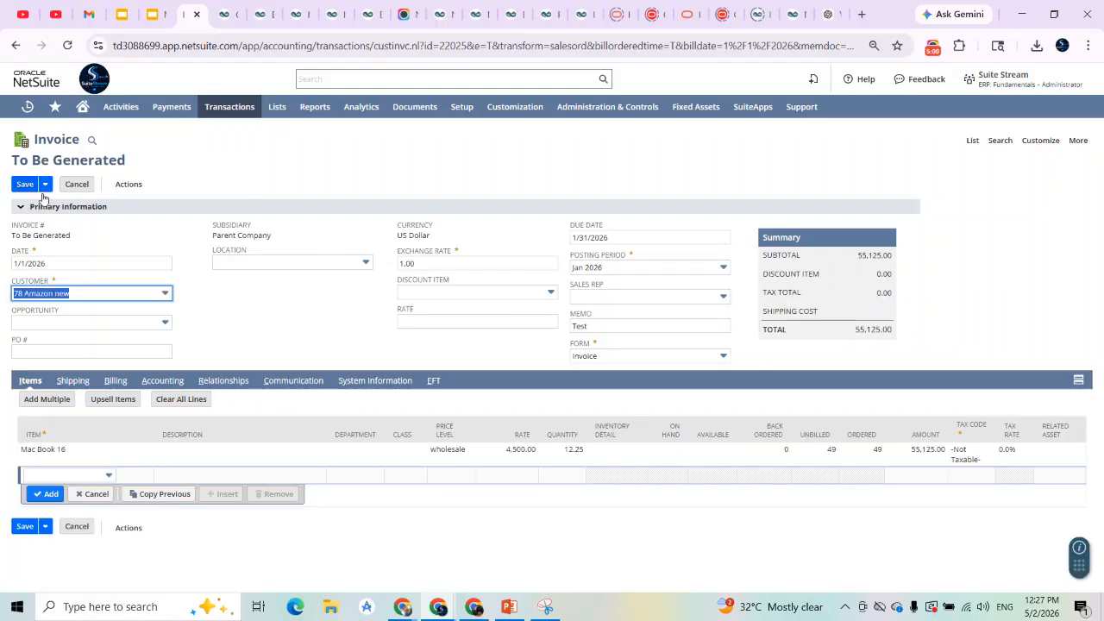
{"action": "left_click", "coordinate": [603, 326]}
{"action": "type", "text": "-"}
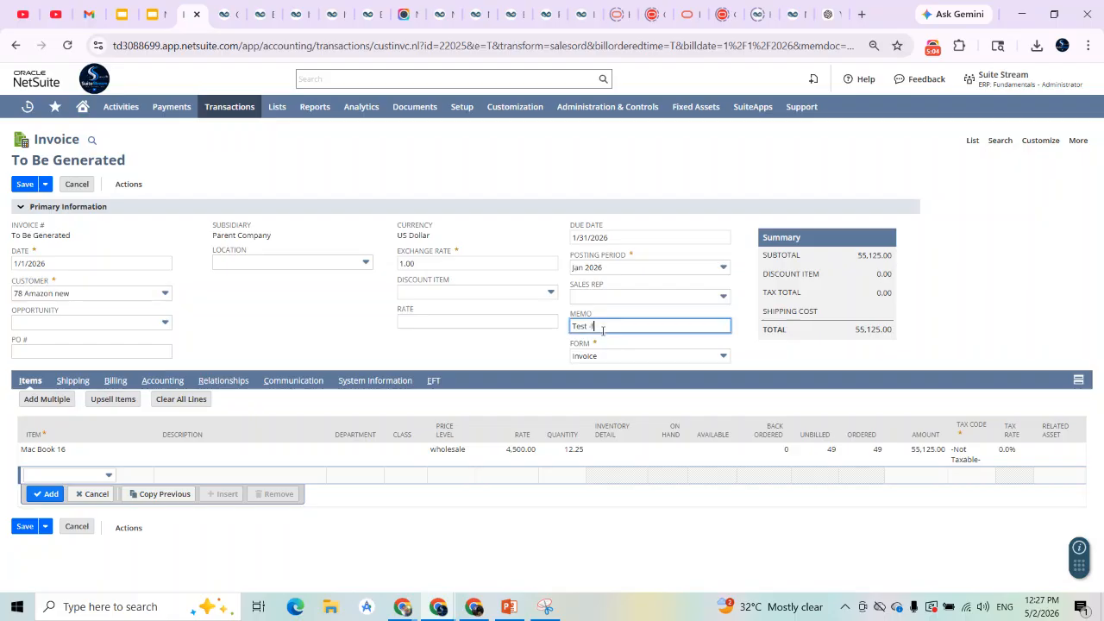
{"action": "type", "text": "first ouarter billed"}
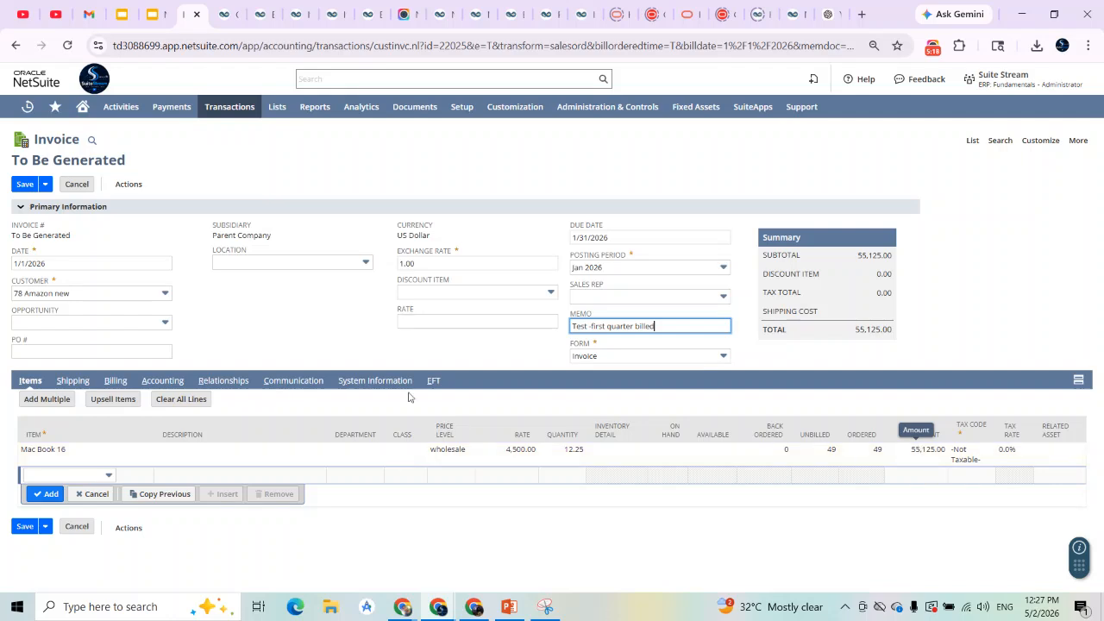
{"action": "left_click", "coordinate": [17, 527]}
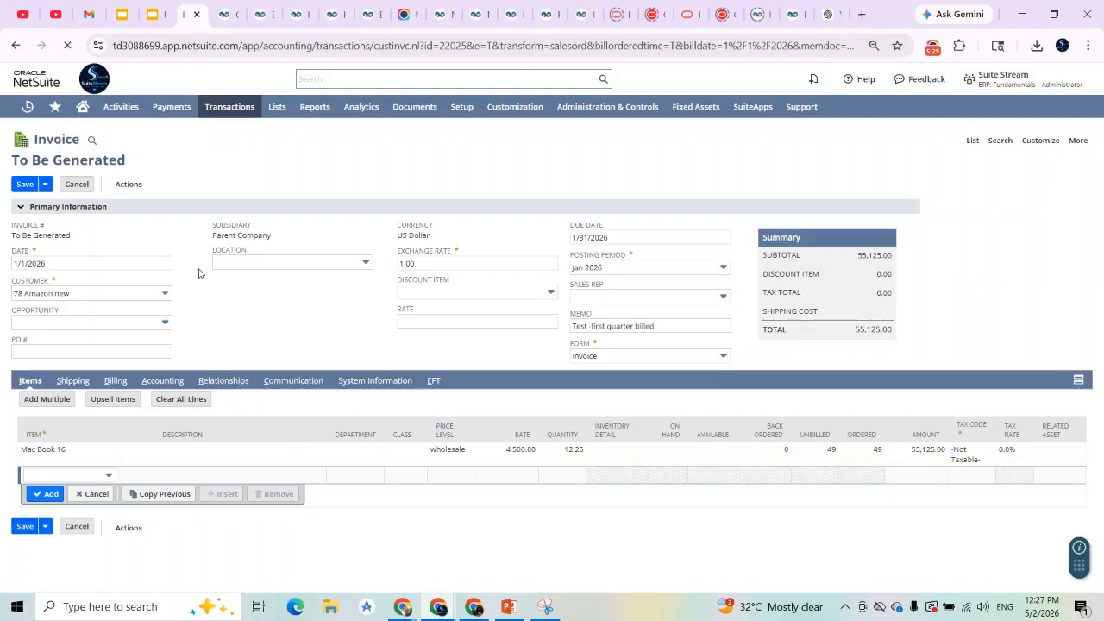
{"action": "left_click", "coordinate": [26, 183]}
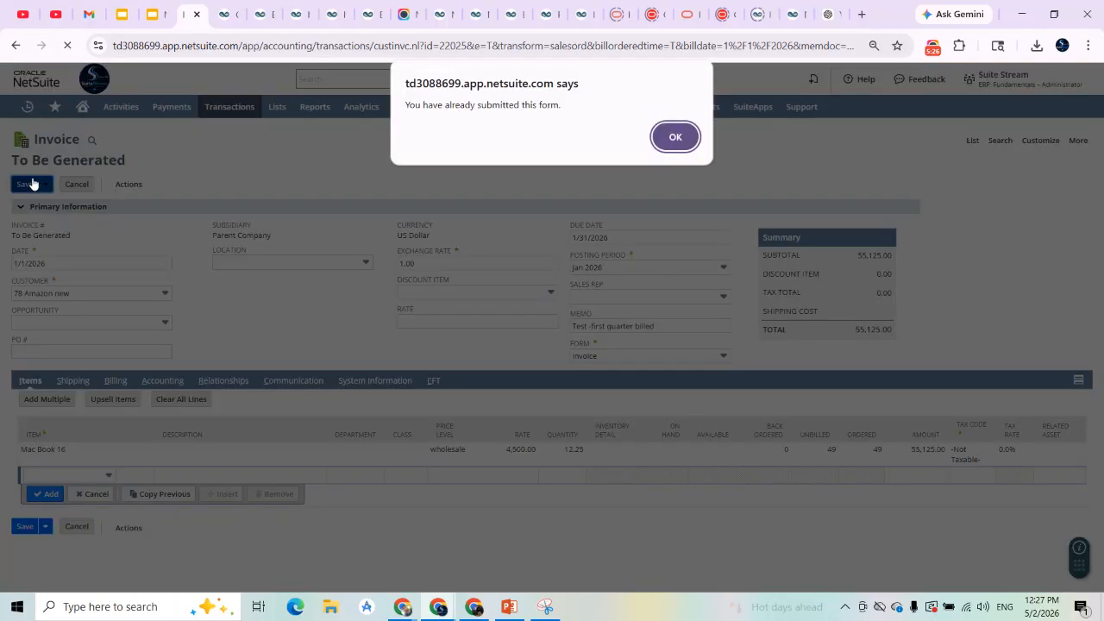
{"action": "left_click", "coordinate": [675, 136]}
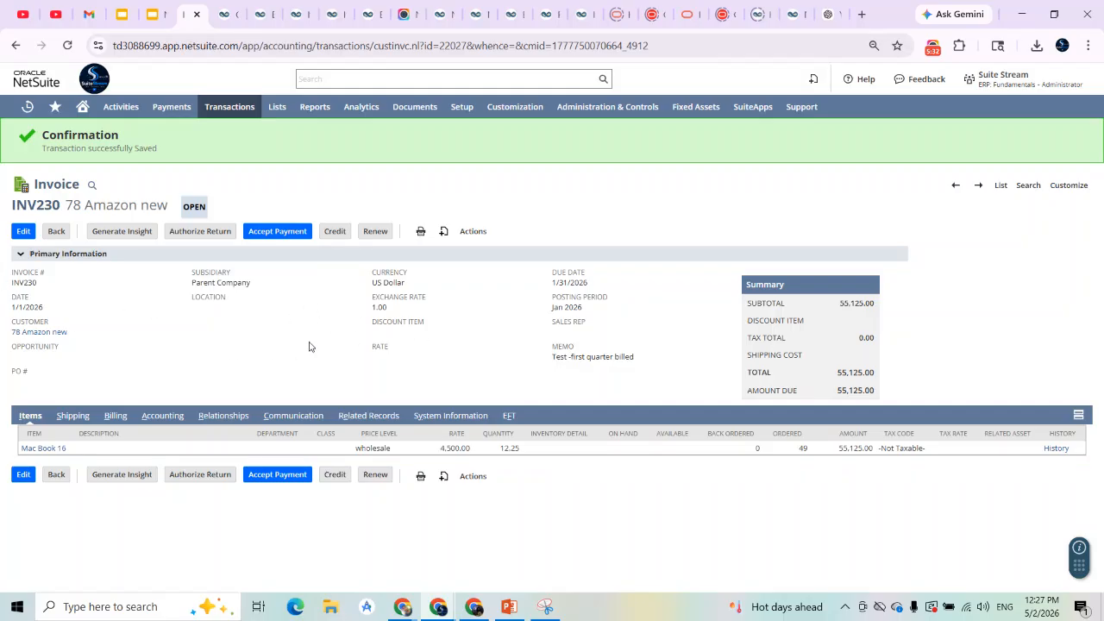
Check the first invoice's related records and items, and return to the sales order to examine its related records
{"action": "left_click", "coordinate": [351, 415]}
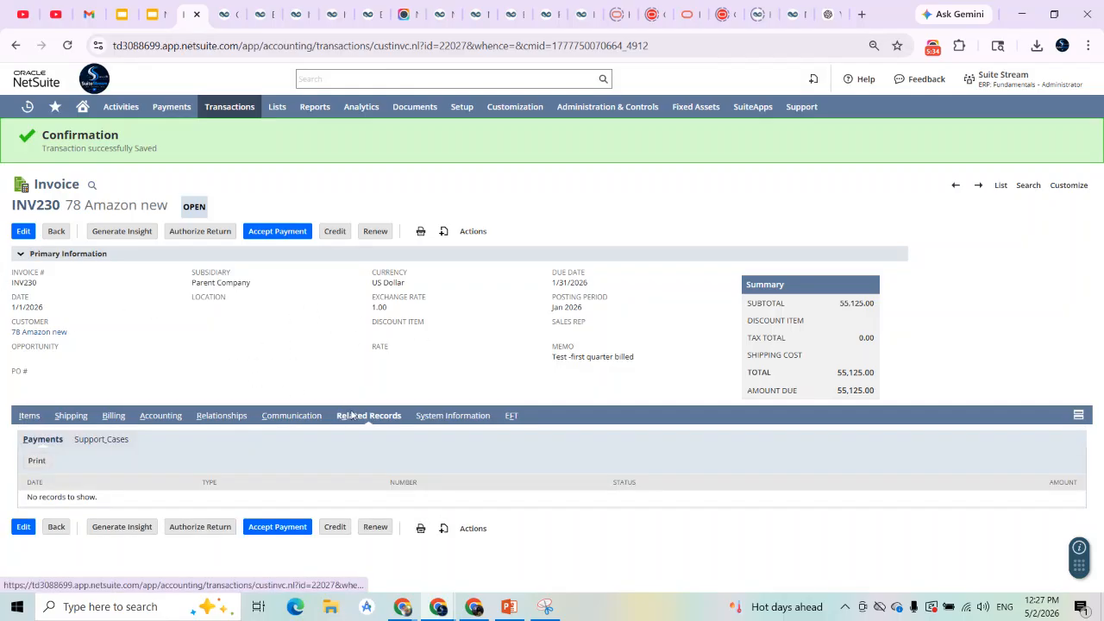
{"action": "left_click", "coordinate": [26, 416]}
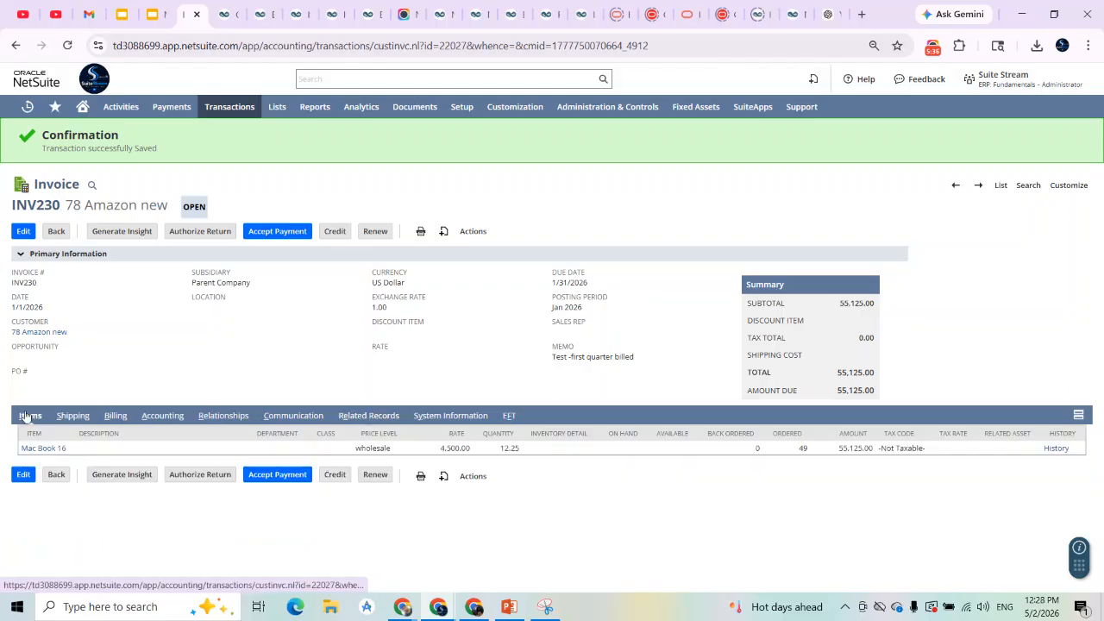
{"action": "mouse_move", "coordinate": [28, 107]}
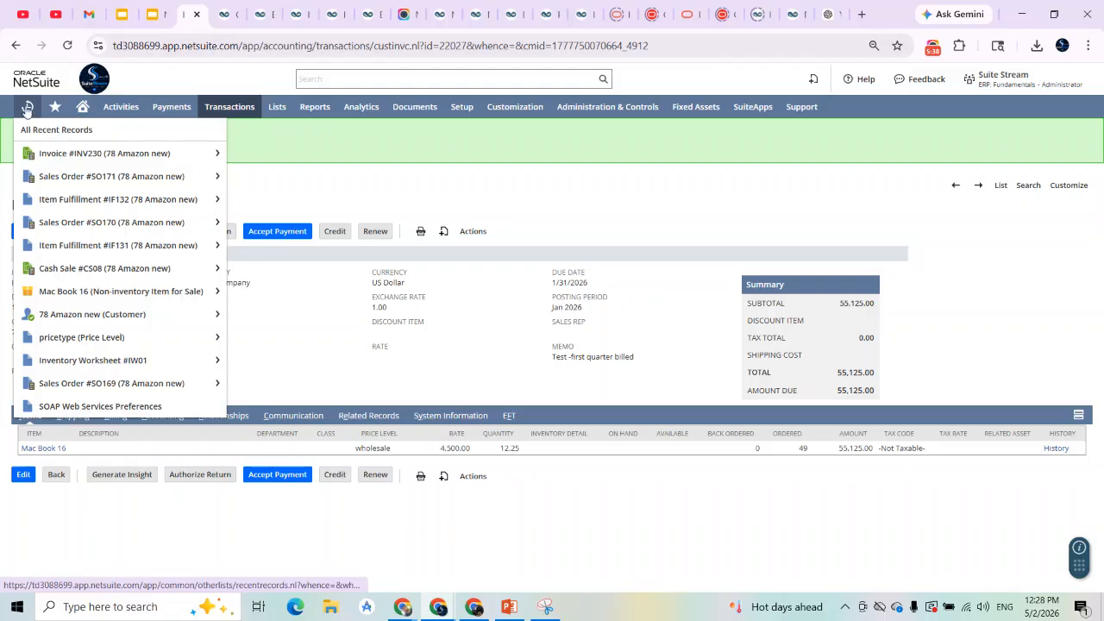
{"action": "left_click", "coordinate": [14, 45]}
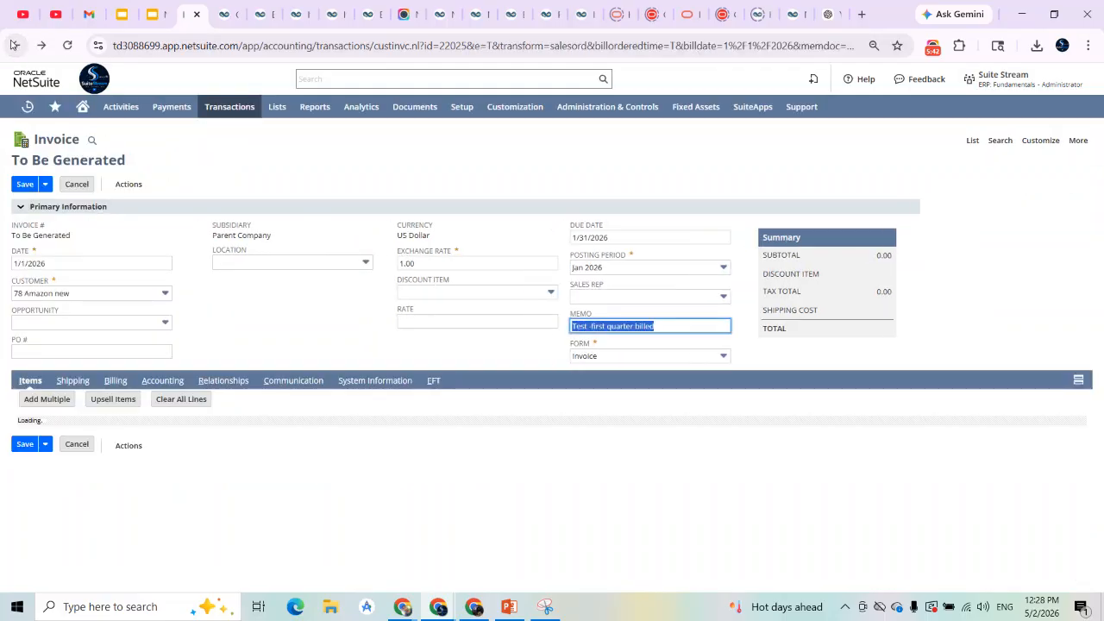
{"action": "left_click", "coordinate": [14, 44]}
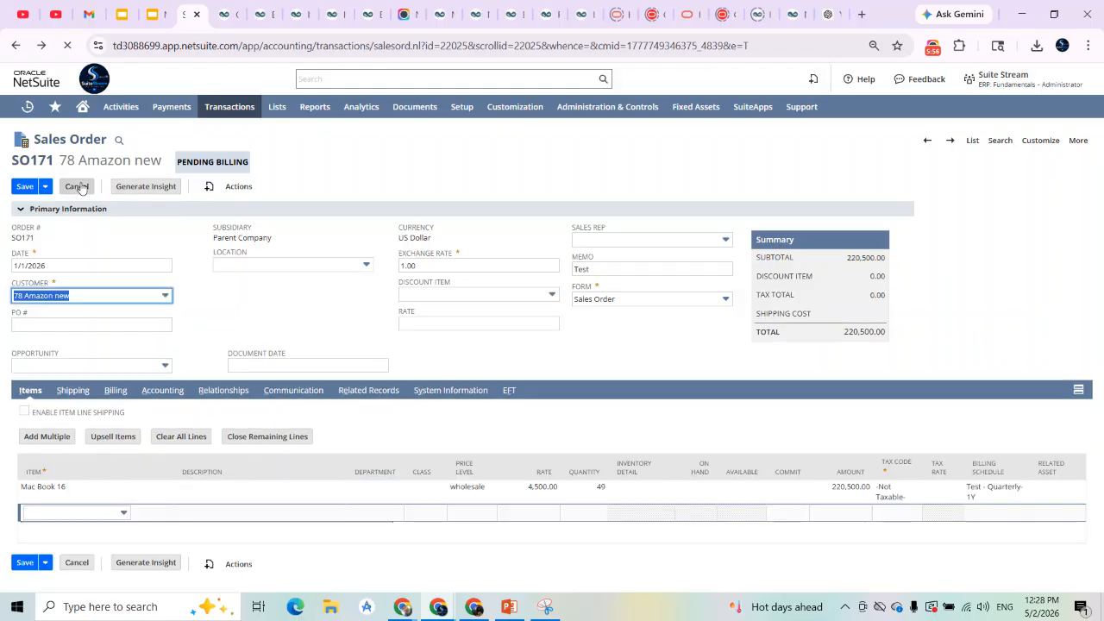
{"action": "left_click", "coordinate": [76, 186]}
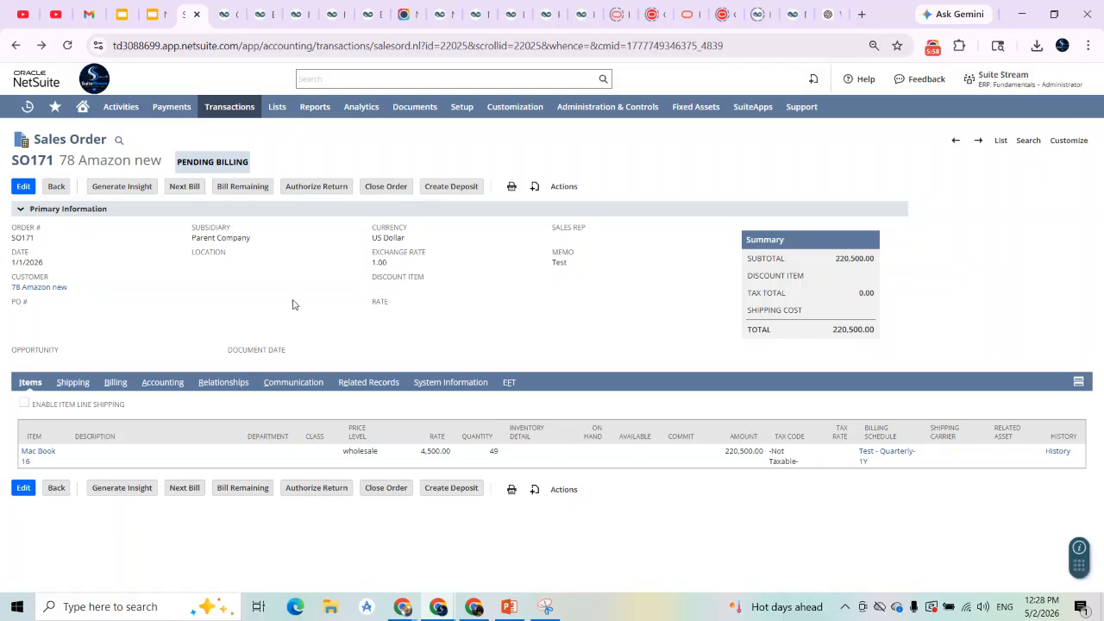
{"action": "left_click", "coordinate": [368, 382]}
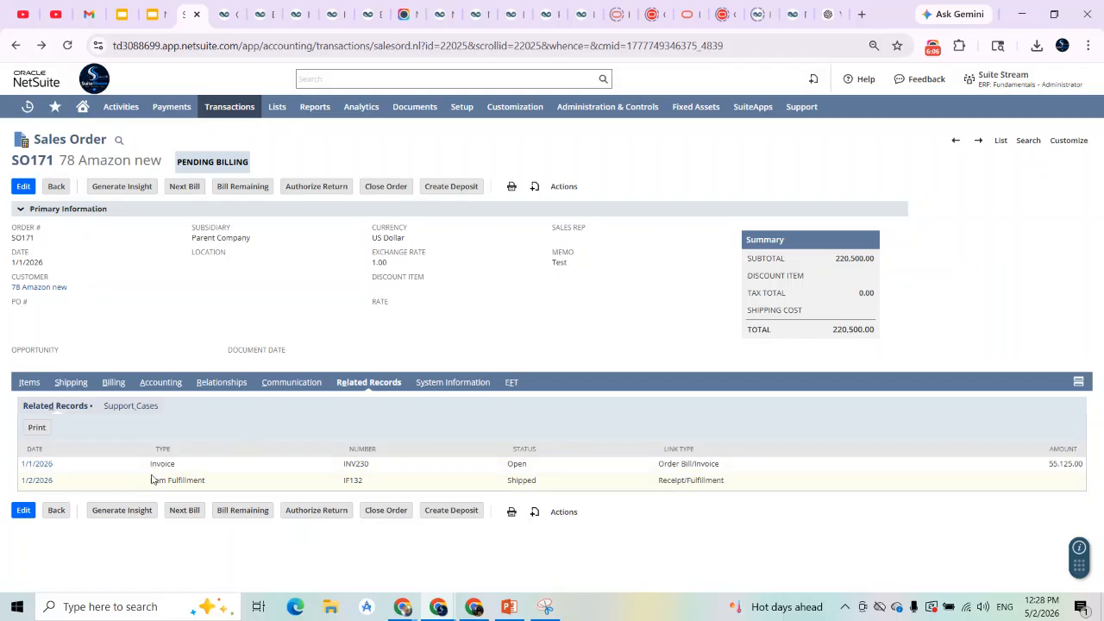
Create the sales order's second quarterly invoice, dated 4/1/2026, with the proposed values and save it
{"action": "left_click", "coordinate": [178, 188]}
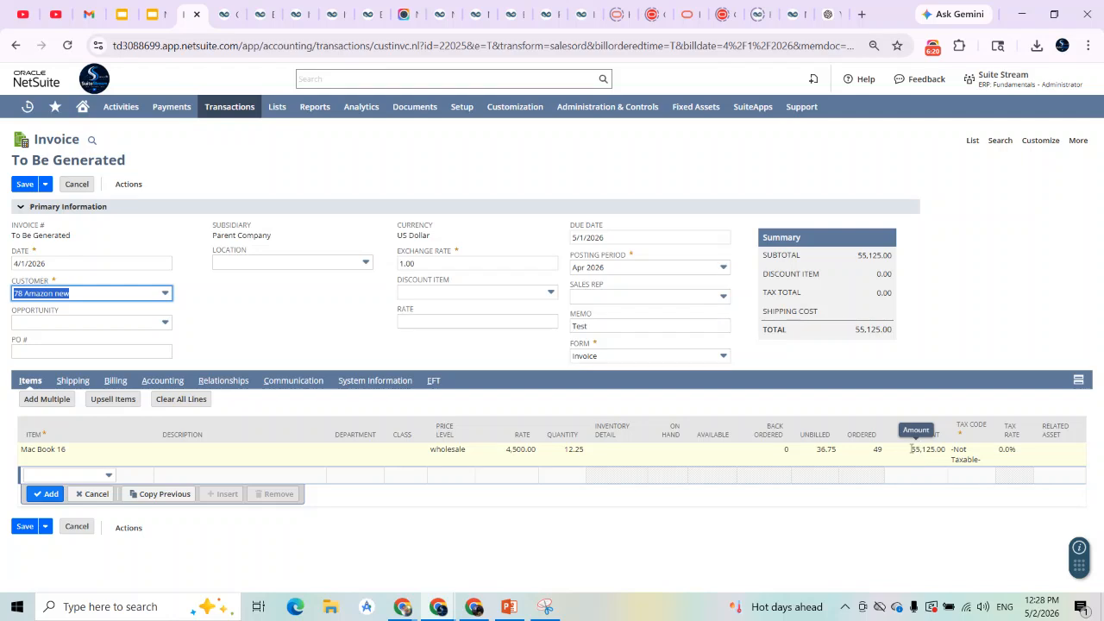
{"action": "right_click", "coordinate": [23, 189]}
{"action": "left_click", "coordinate": [24, 187]}
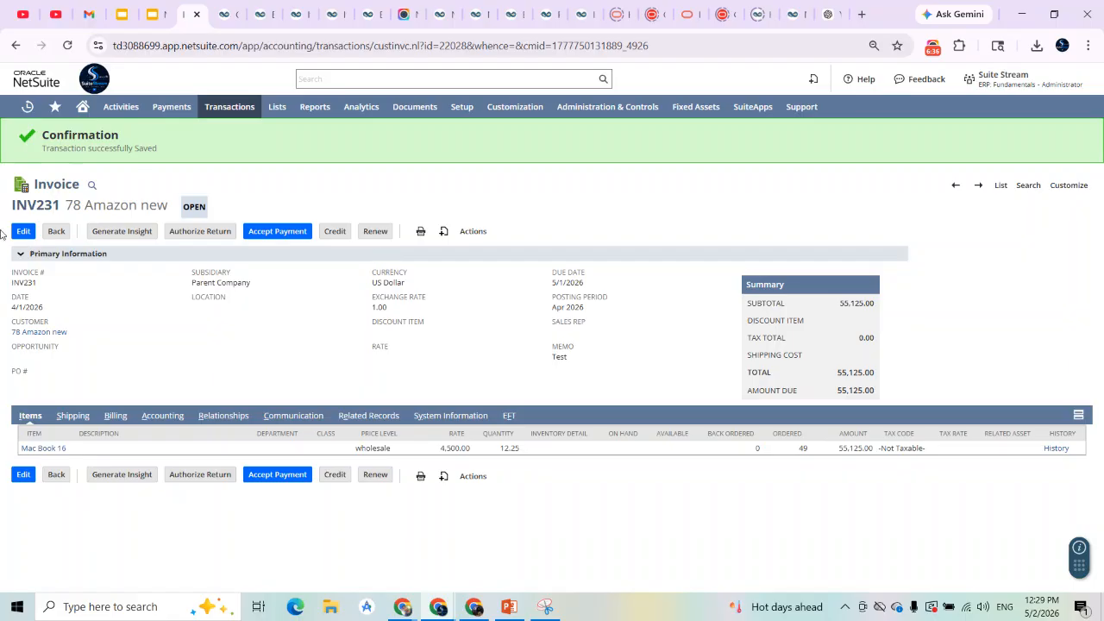
Return from the second invoice to the sales order and examine the related records for both billed quarters
{"action": "mouse_move", "coordinate": [28, 112]}
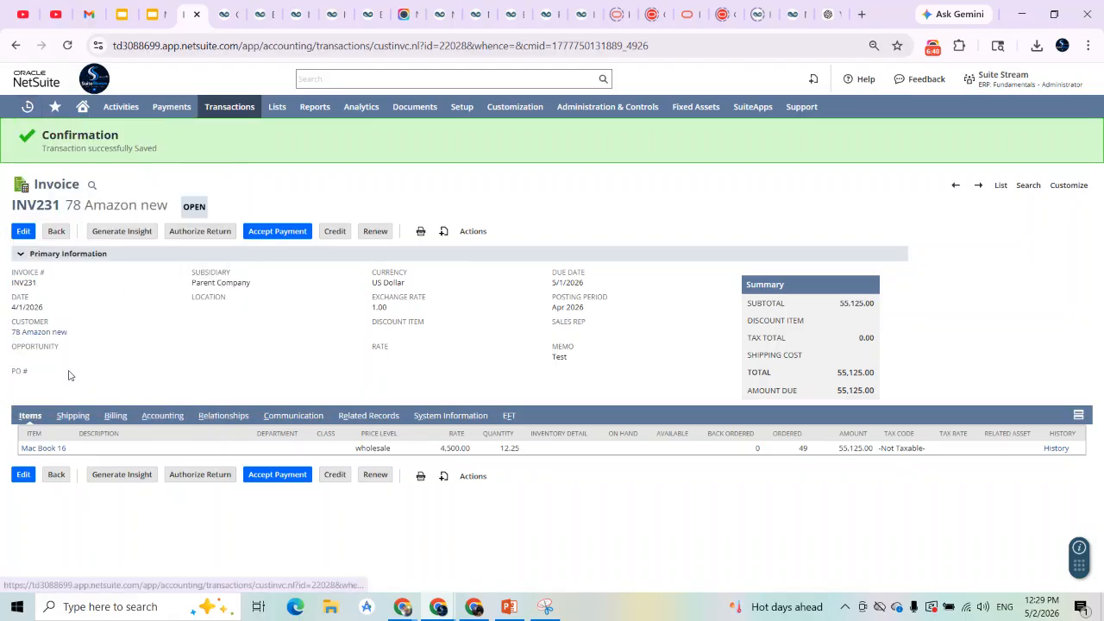
{"action": "left_click", "coordinate": [11, 48]}
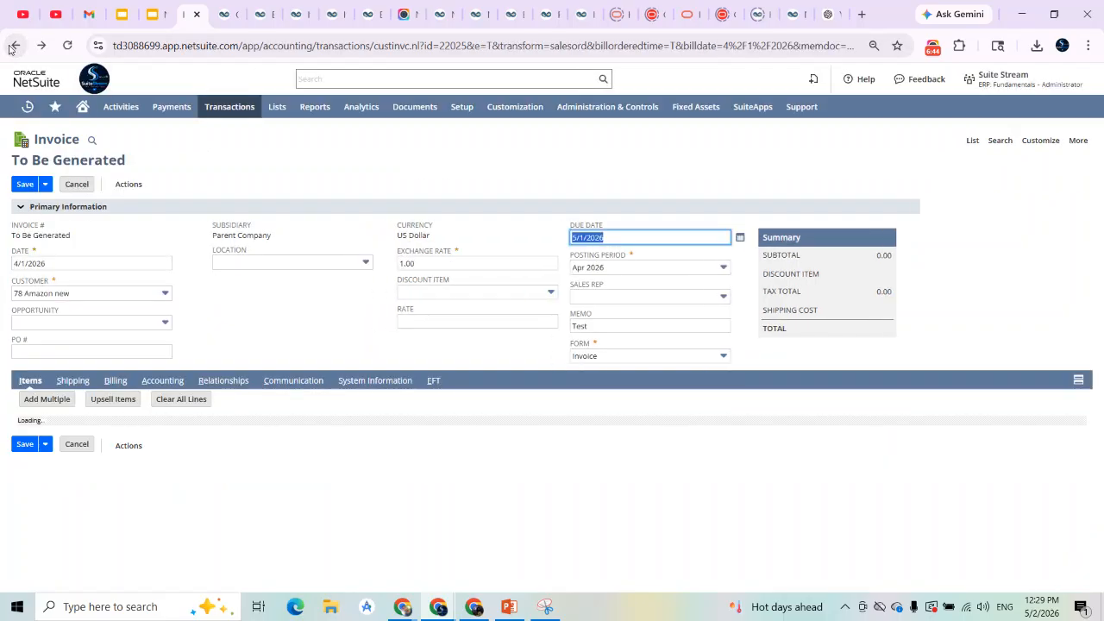
{"action": "left_click", "coordinate": [11, 48]}
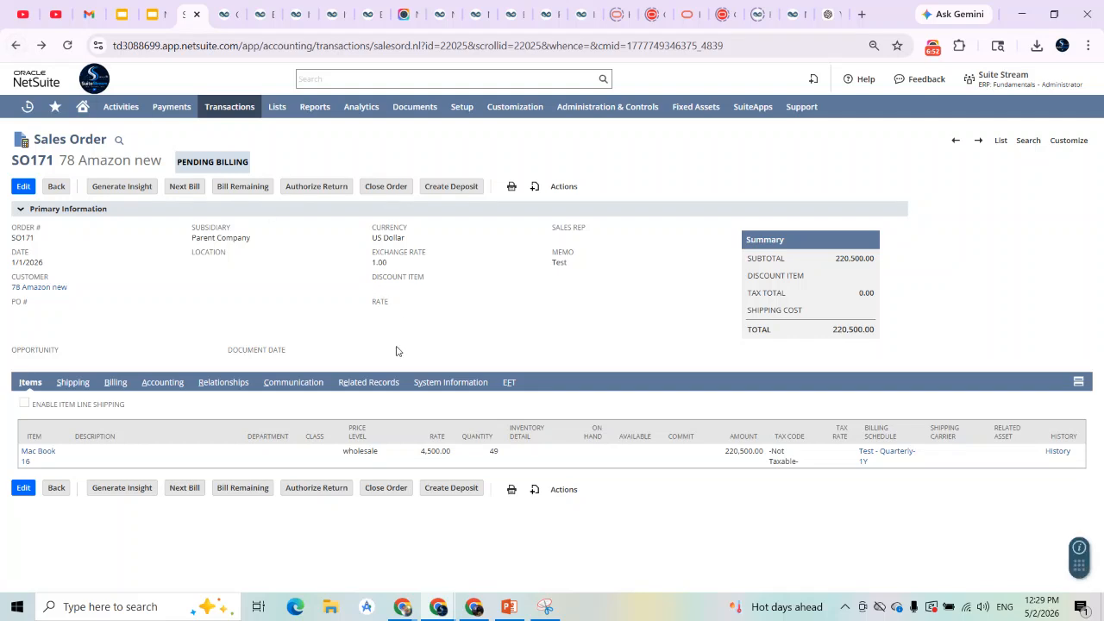
{"action": "left_click", "coordinate": [389, 386]}
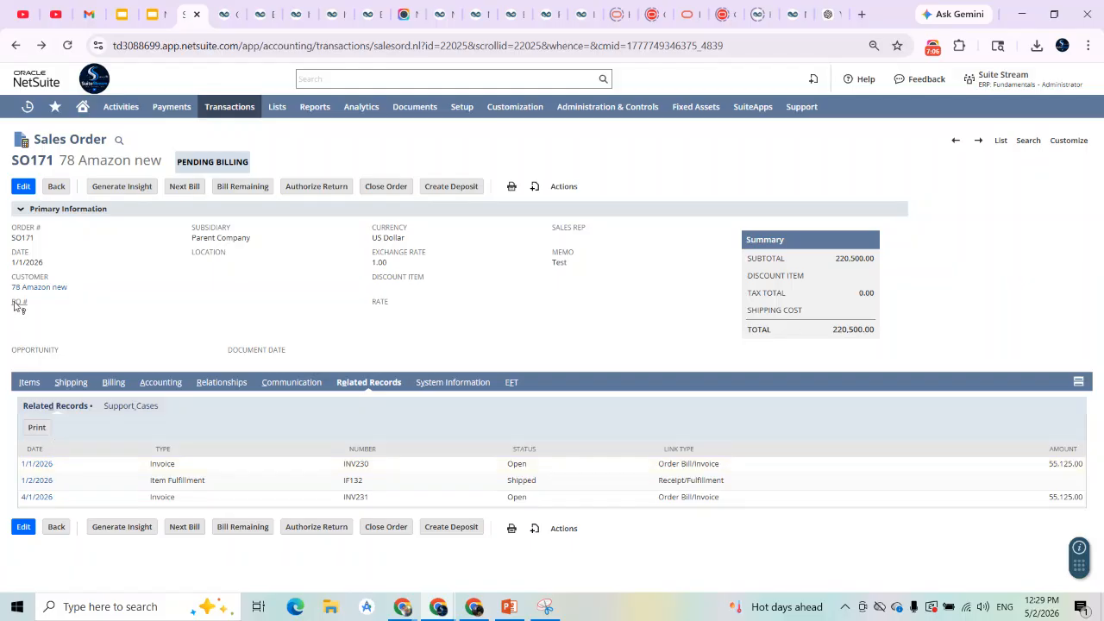
Review the sales order's date and its item line with the assigned billing schedule
{"action": "double_click", "coordinate": [30, 256]}
{"action": "left_click_drag", "start_coordinate": [29, 256], "coordinate": [37, 272]}
{"action": "left_click", "coordinate": [156, 233]}
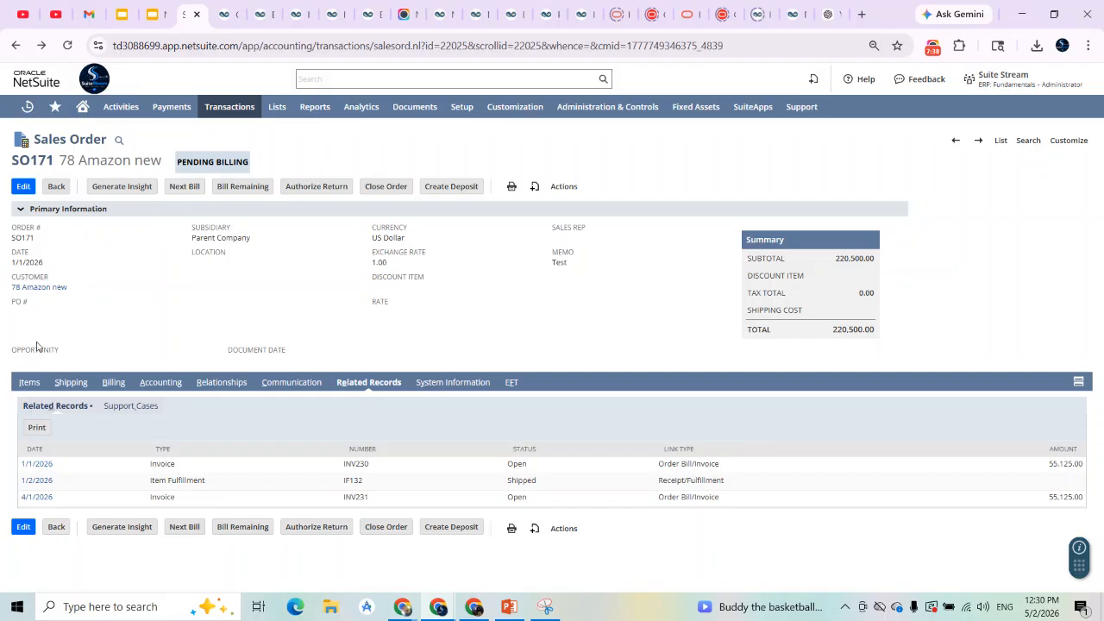
{"action": "left_click", "coordinate": [31, 383]}
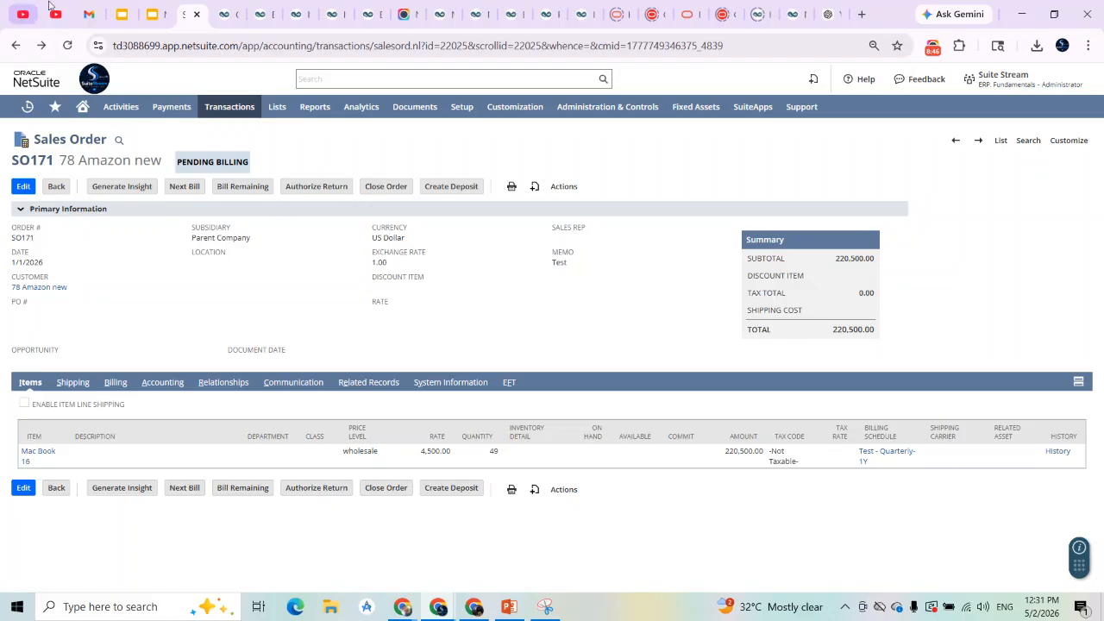
Switch to the training outline in Google Slides and review the customer pricing, inventory adjustment and transfer order topics
{"action": "left_click", "coordinate": [125, 17]}
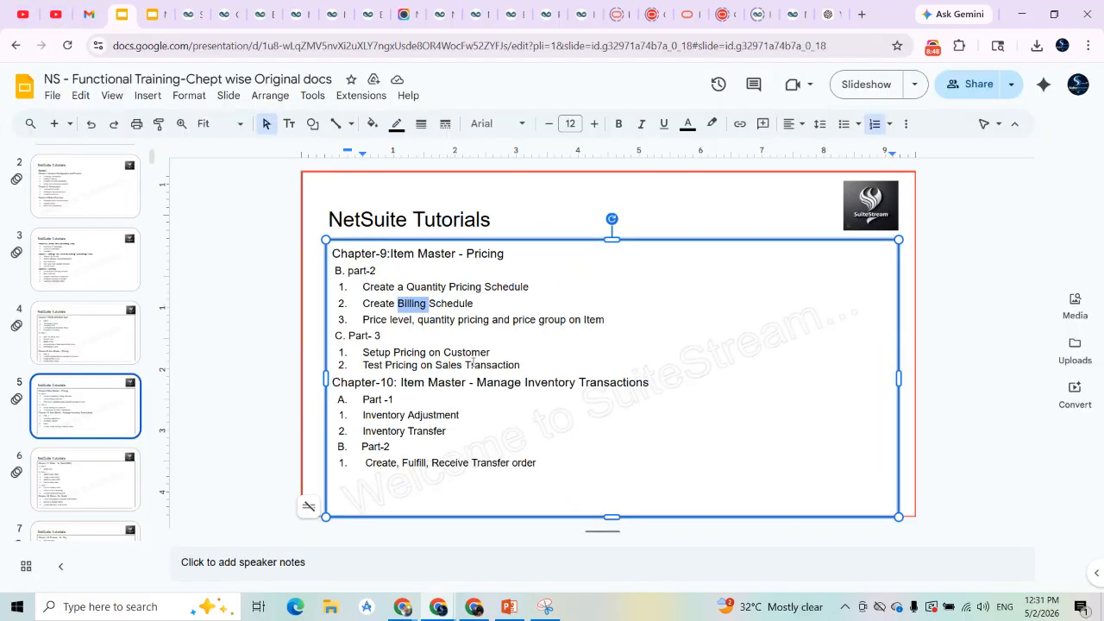
{"action": "double_click", "coordinate": [413, 352]}
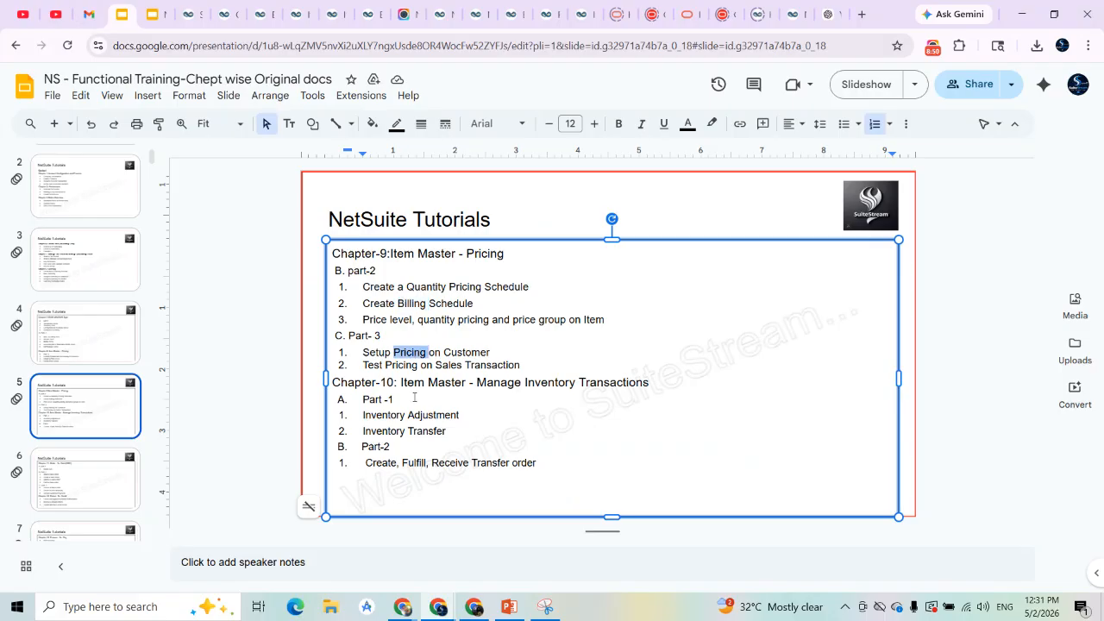
{"action": "left_click", "coordinate": [413, 415]}
{"action": "double_click", "coordinate": [426, 417]}
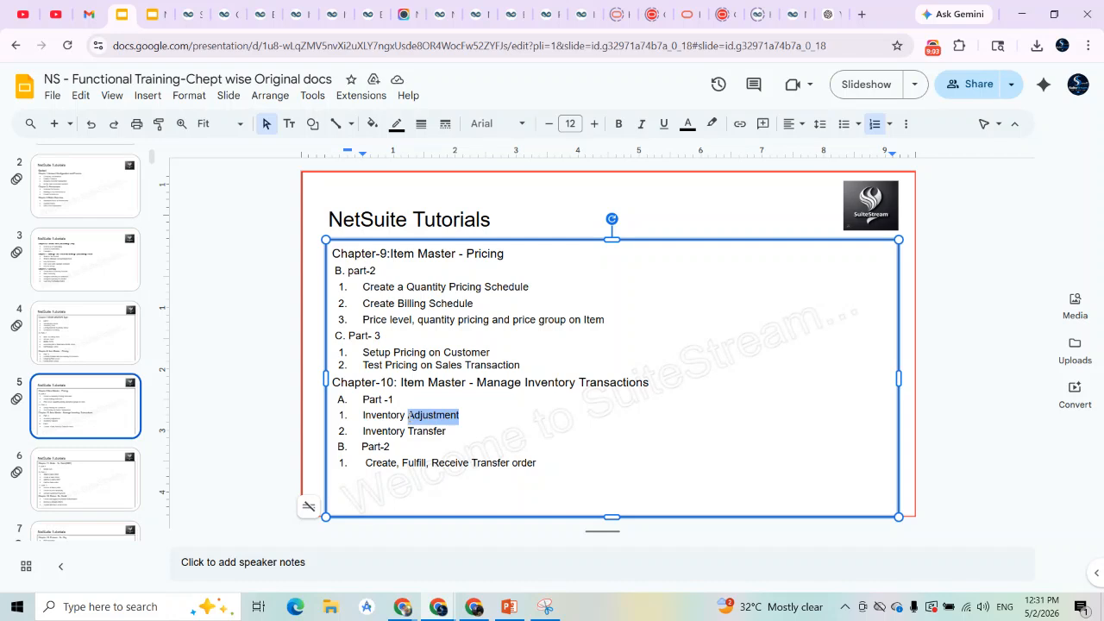
{"action": "double_click", "coordinate": [386, 465]}
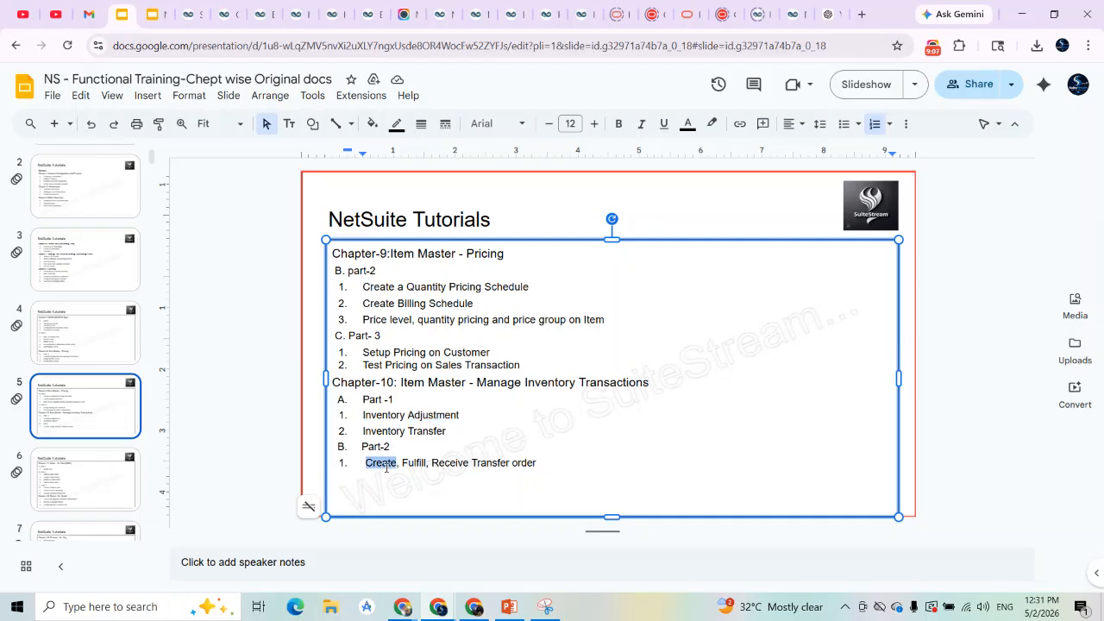